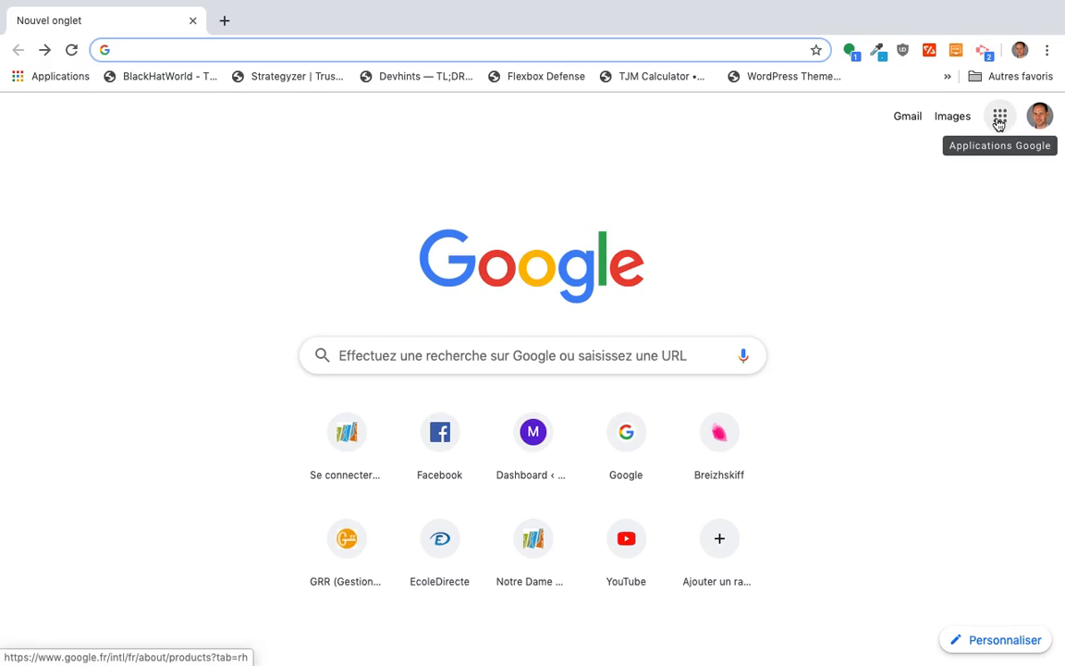
- Open Google Drive from the list of Google apps
click(999, 120)
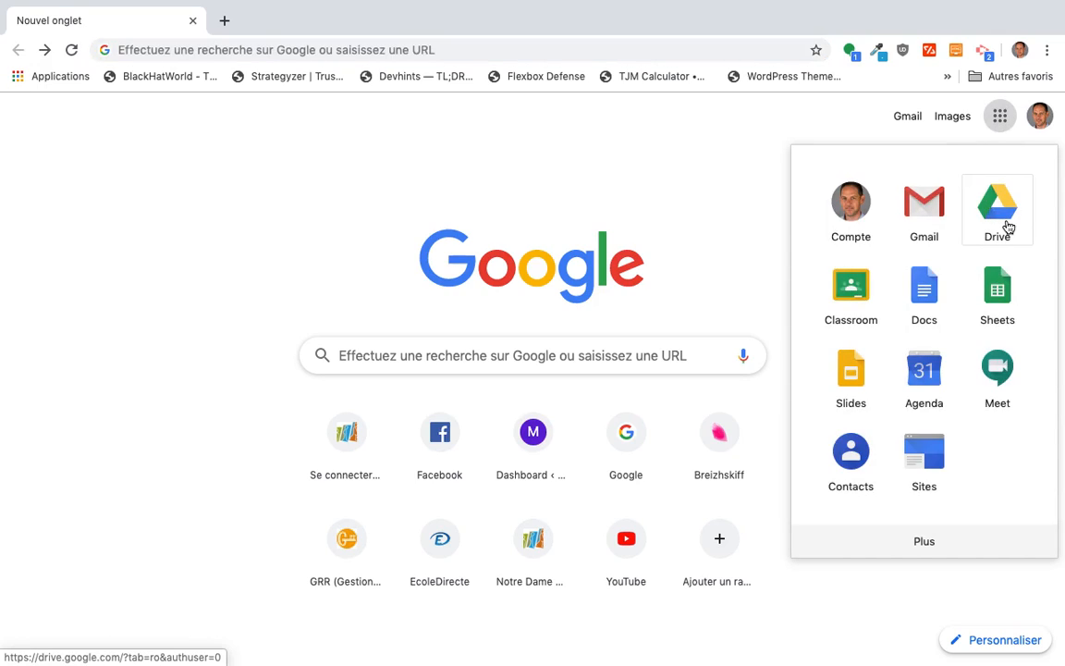
click(1000, 201)
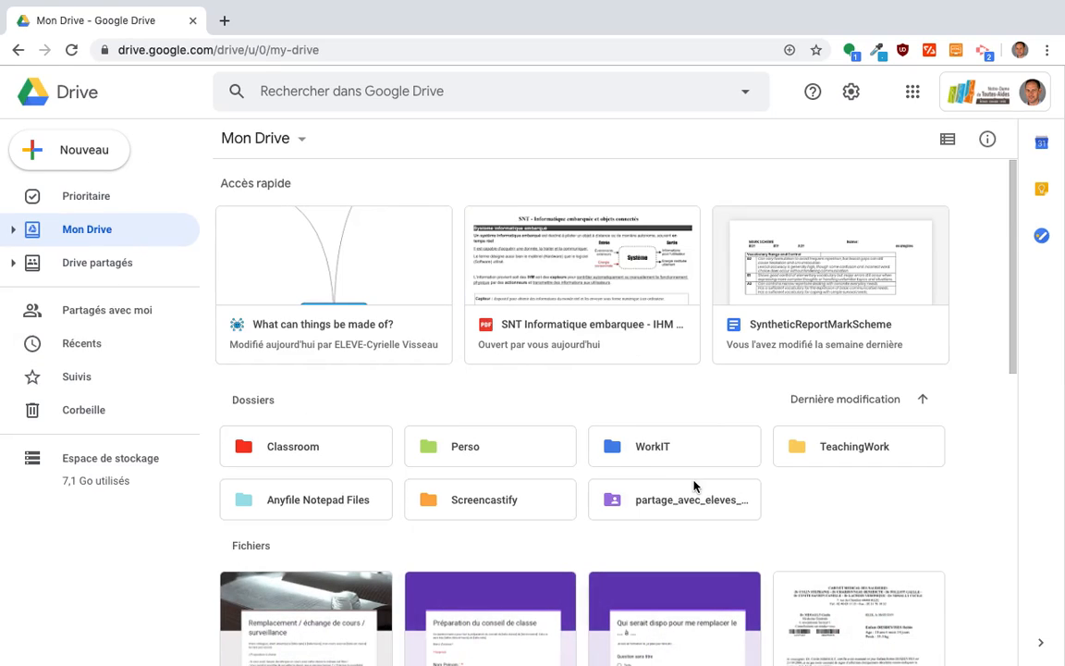
- Look through the Google apps reachable from Drive, including the additional ones, and close the list
click(912, 93)
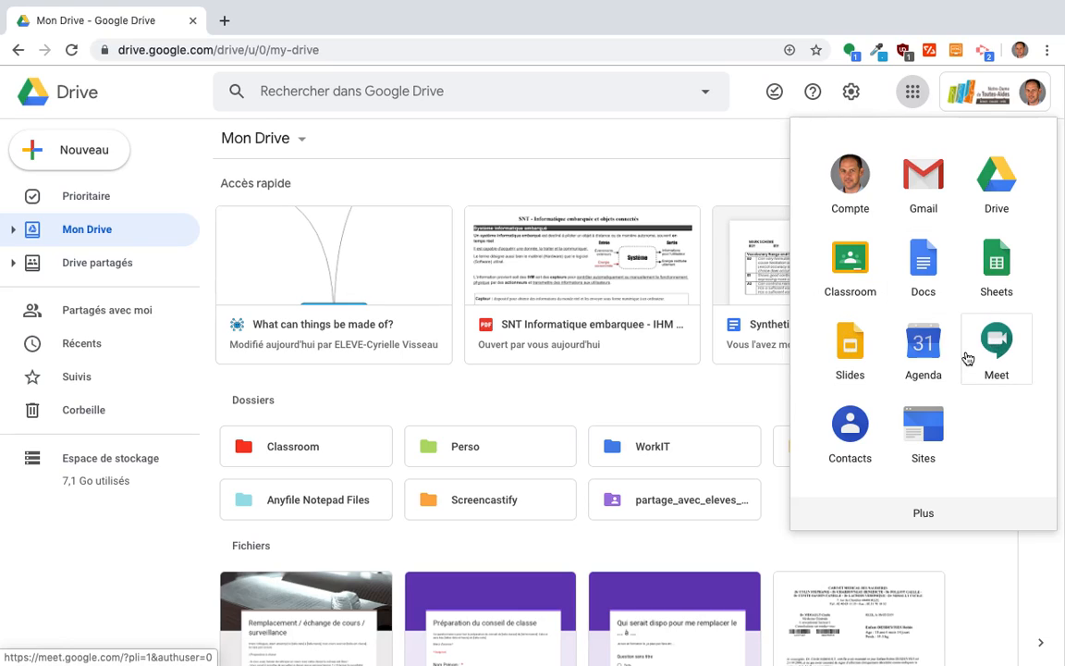
scroll(966, 356, down, 2)
scroll(966, 356, down, 1)
scroll(966, 356, up, 3)
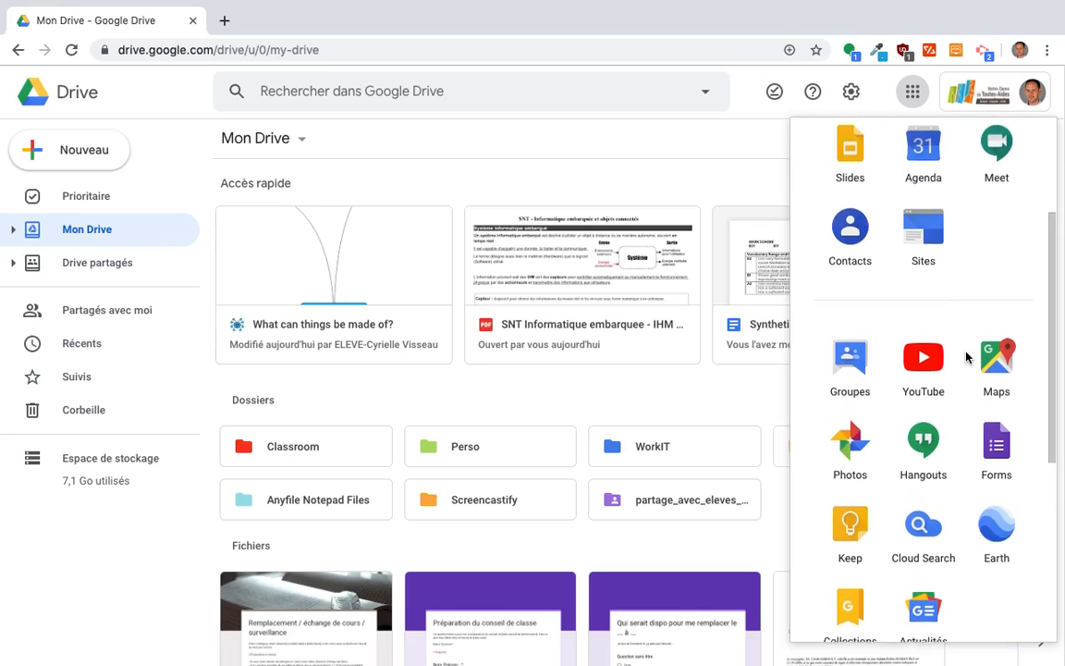
click(911, 92)
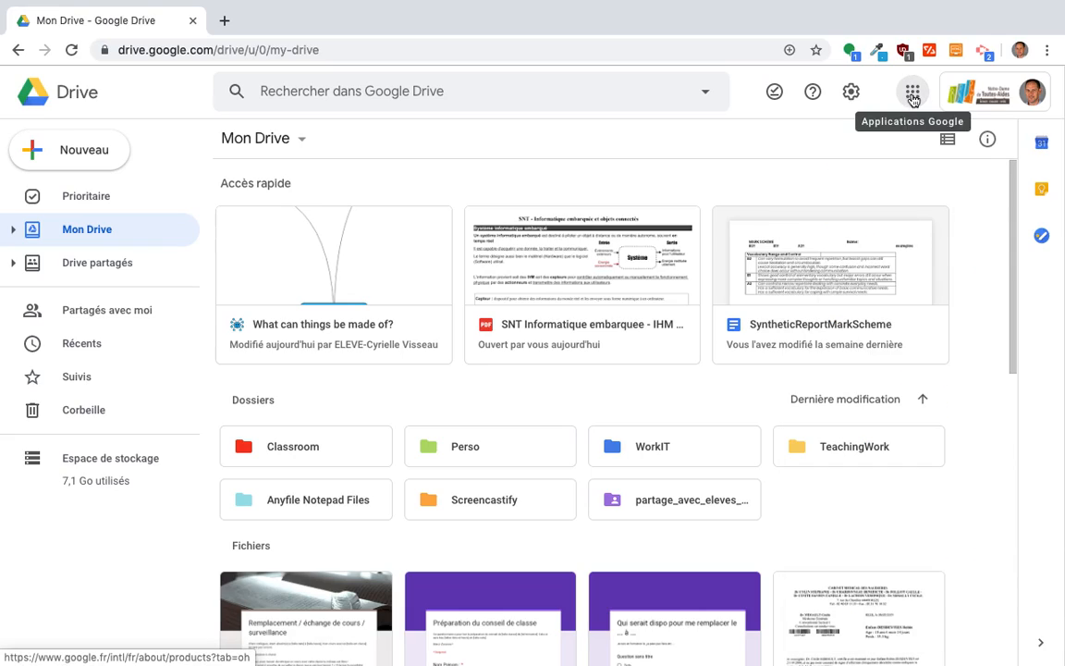
- Examine the full list of Google and third-party apps offered for creating a new file in My Drive
click(88, 162)
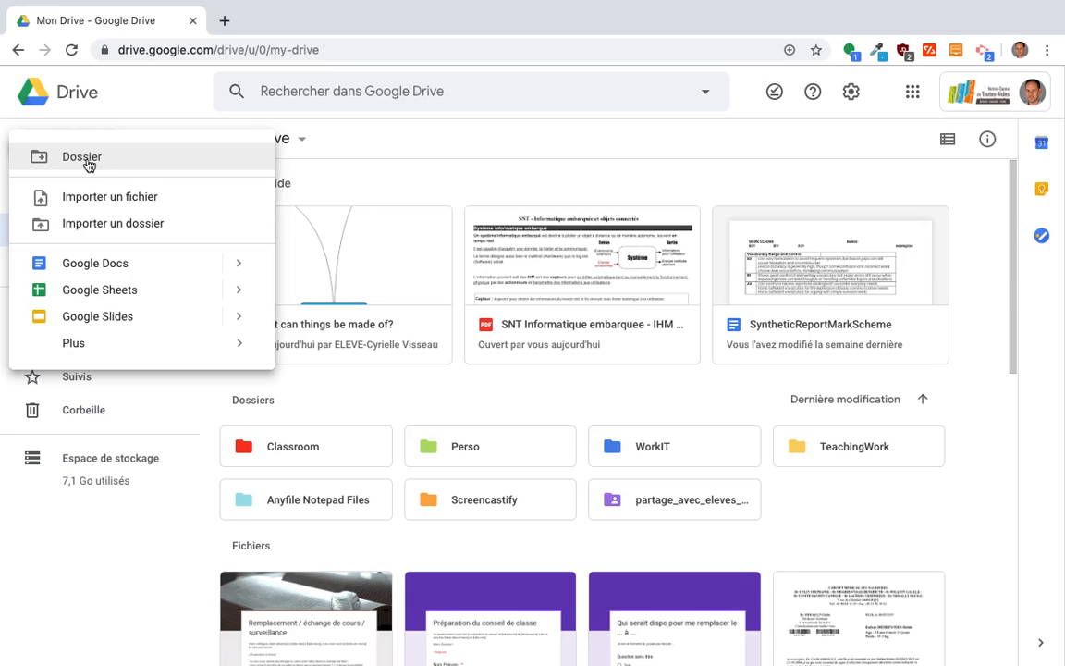
mouse_move(229, 346)
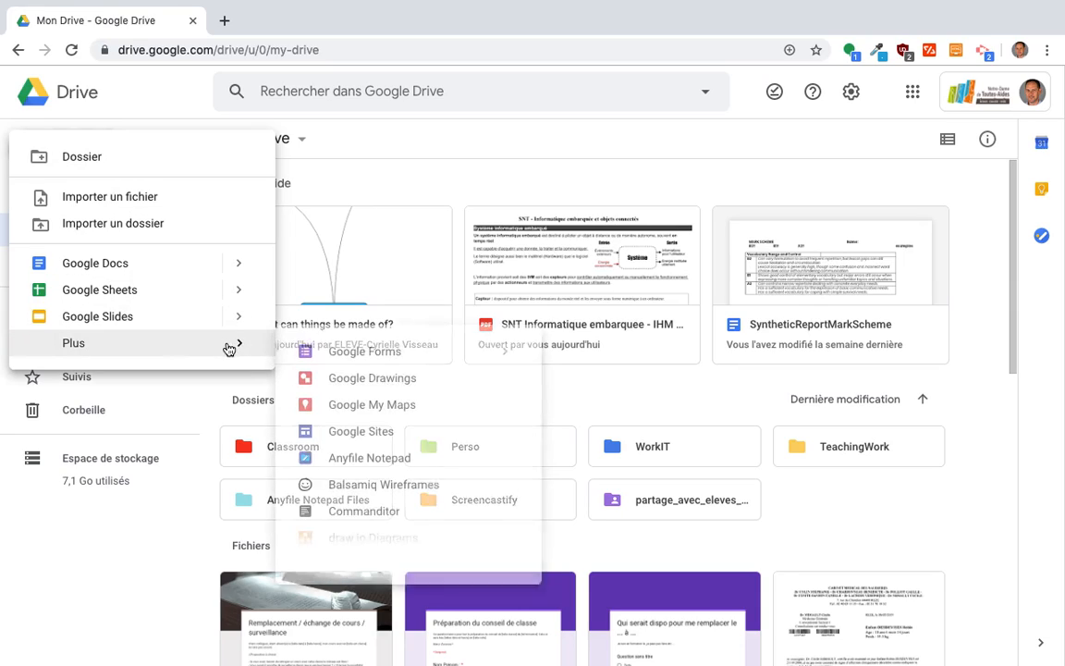
click(83, 588)
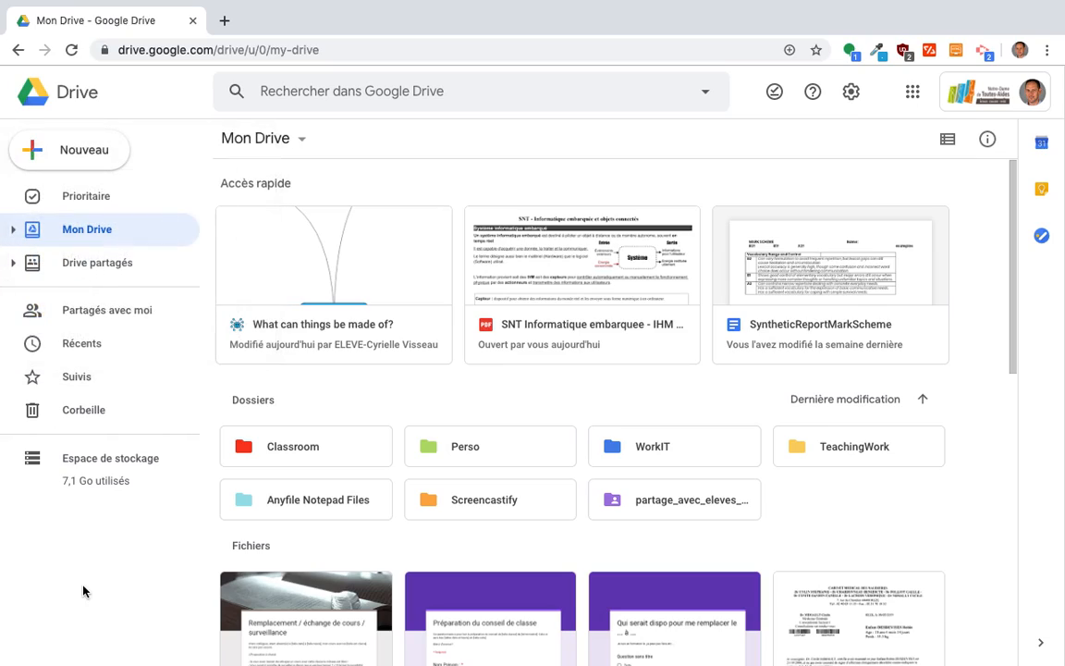
click(72, 162)
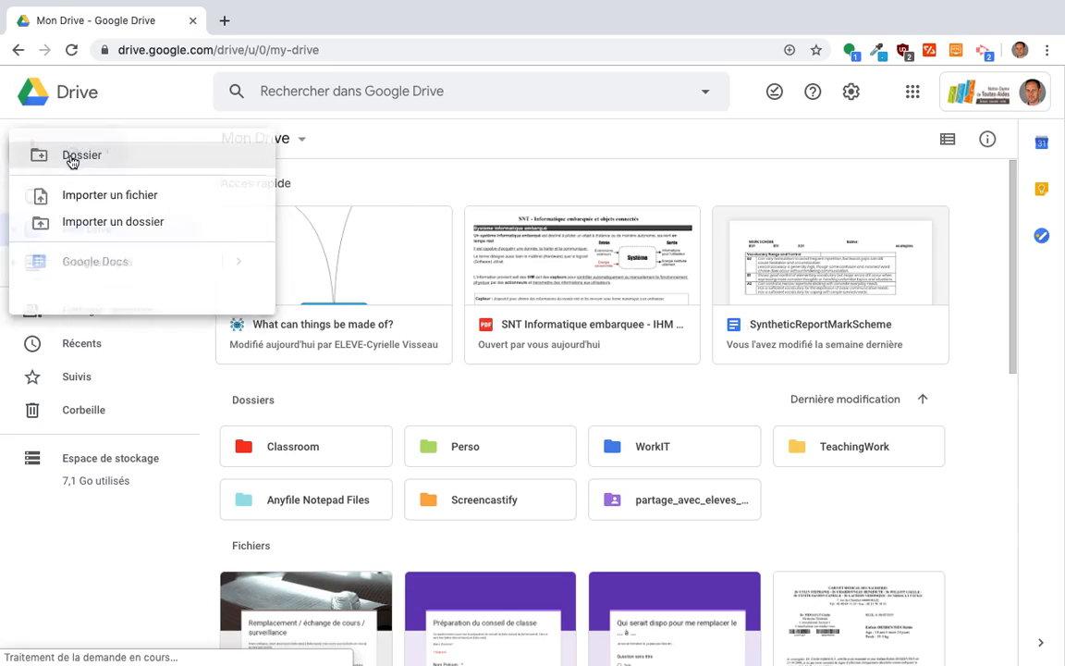
mouse_move(169, 349)
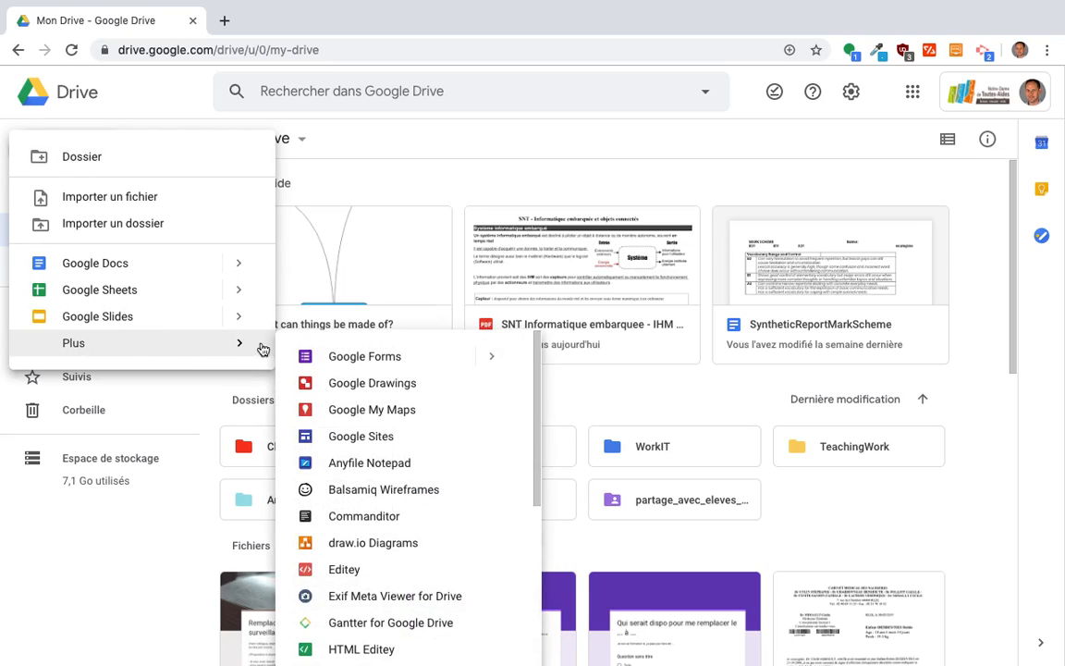
scroll(379, 569, down, 3)
scroll(388, 568, down, 5)
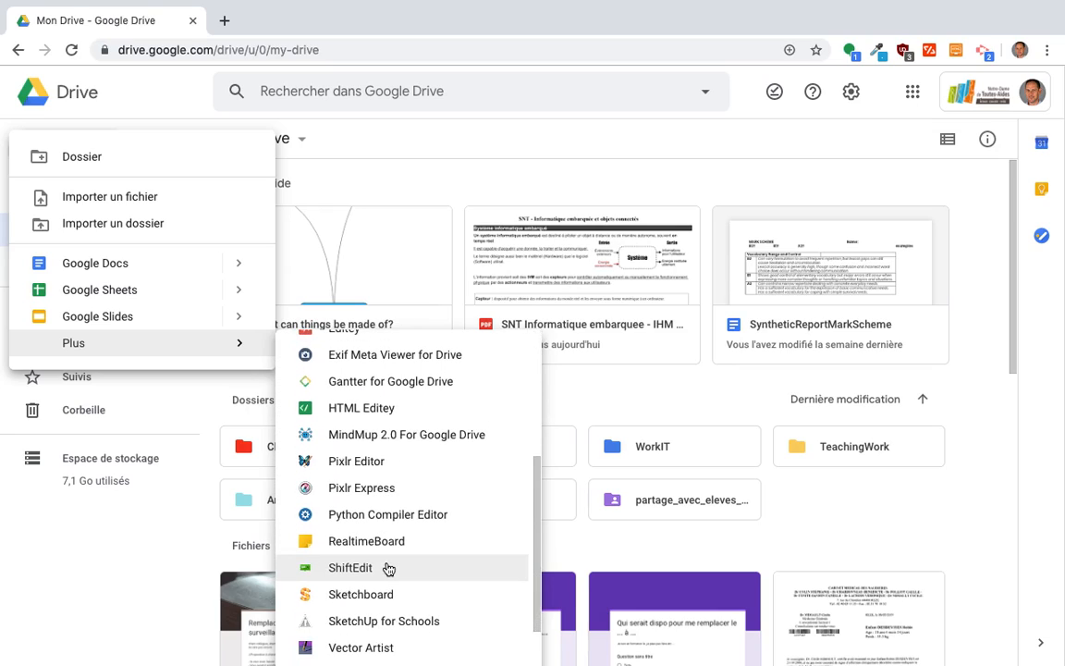
scroll(388, 568, up, 8)
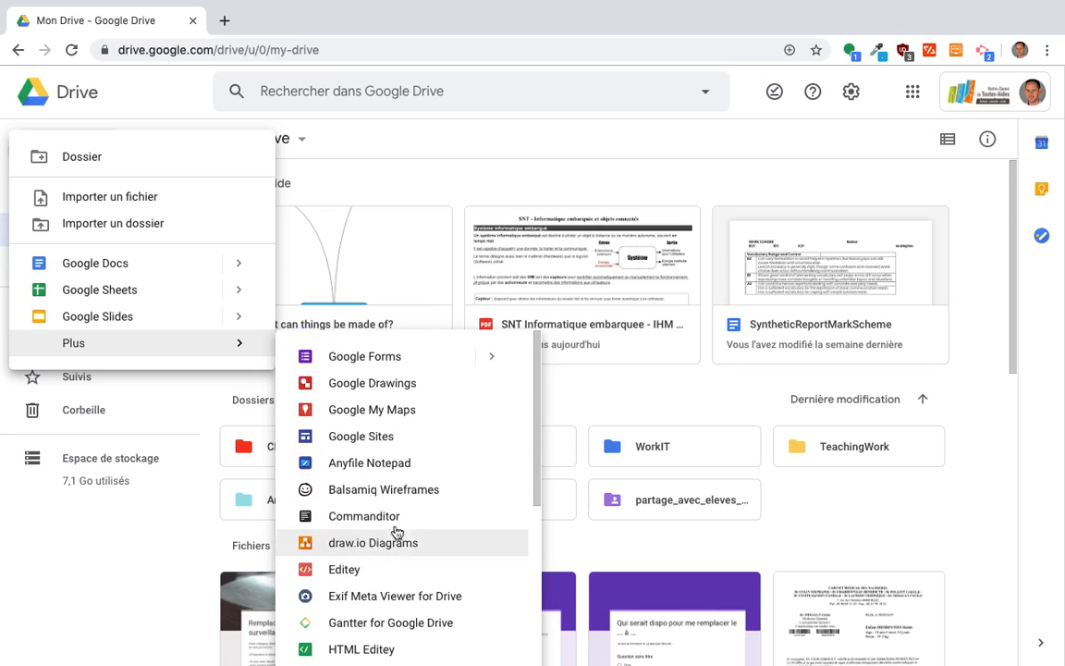
scroll(412, 601, down, 5)
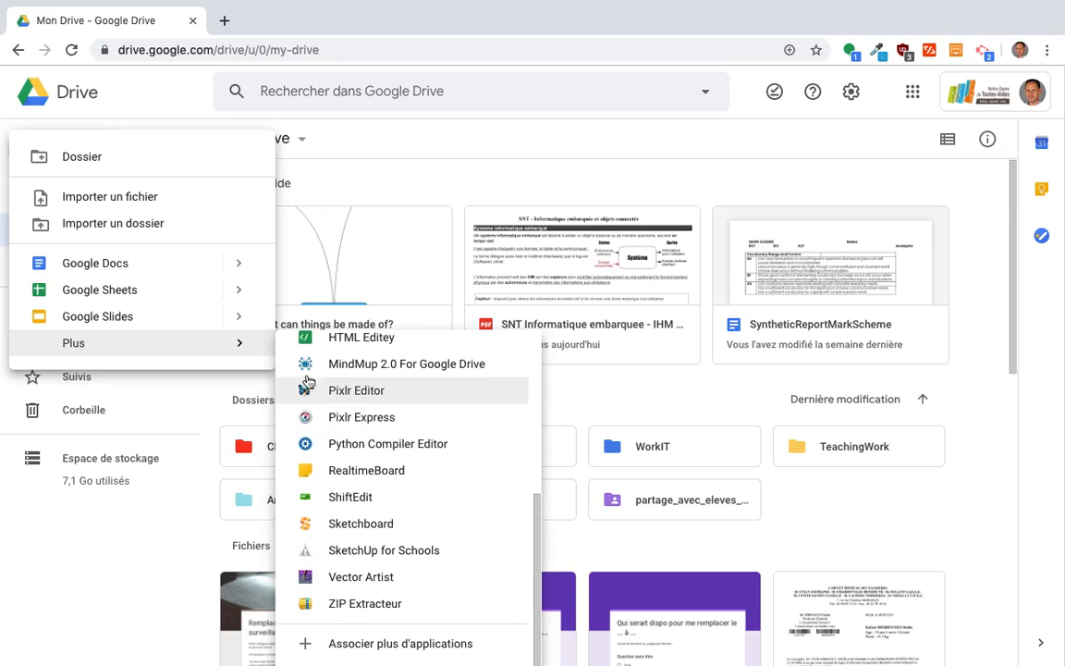
scroll(404, 532, up, 5)
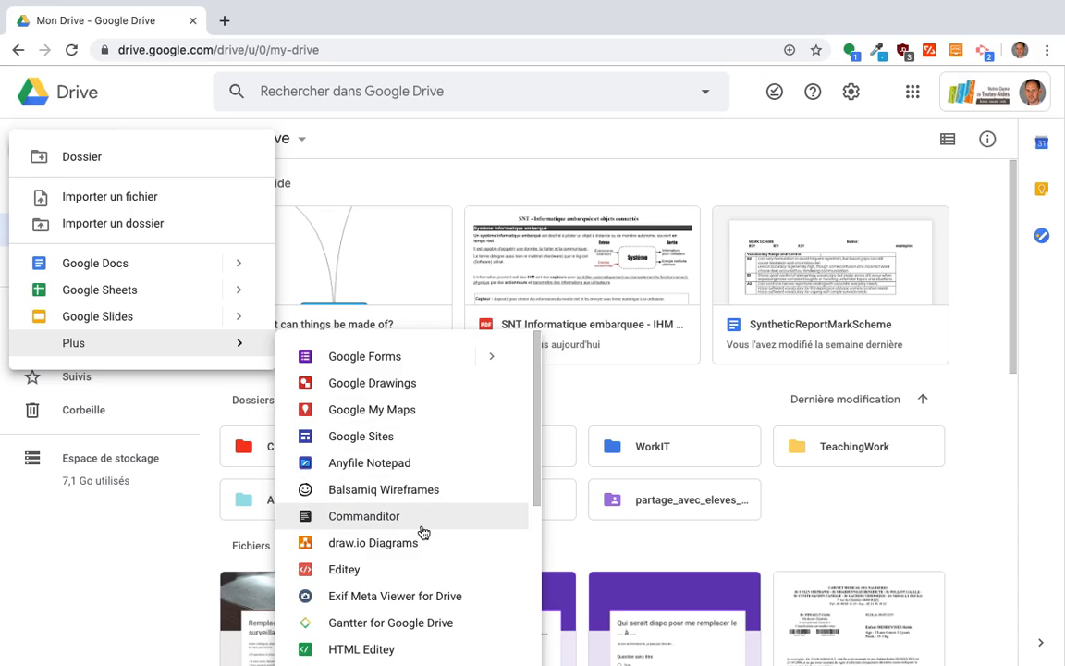
scroll(423, 533, down, 3)
scroll(422, 532, up, 3)
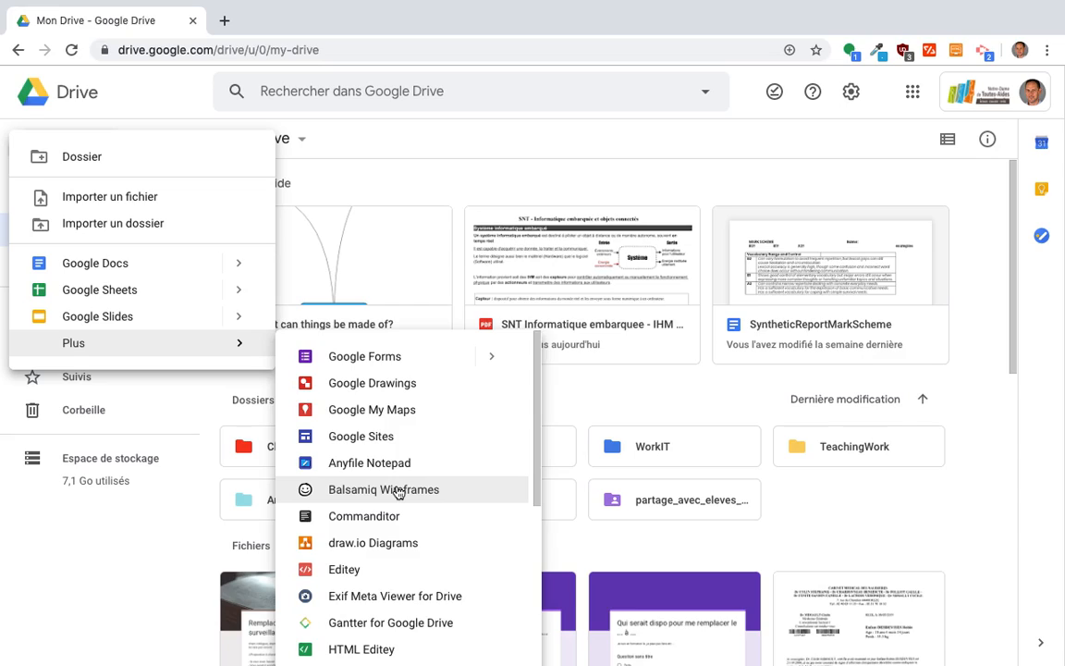
scroll(399, 590, down, 5)
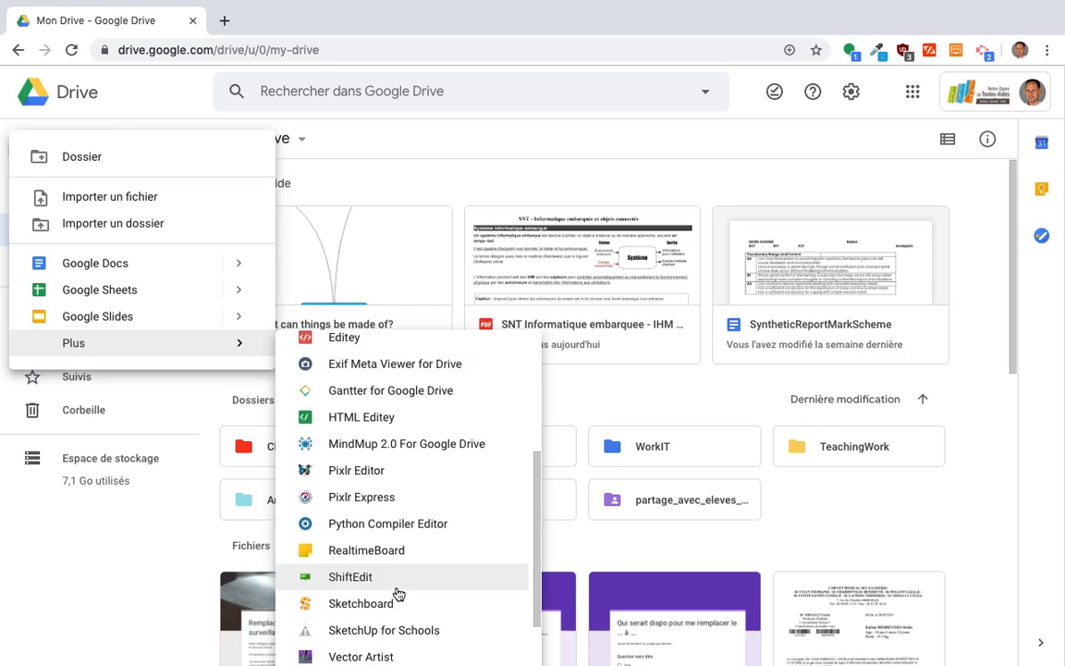
scroll(416, 597, down, 3)
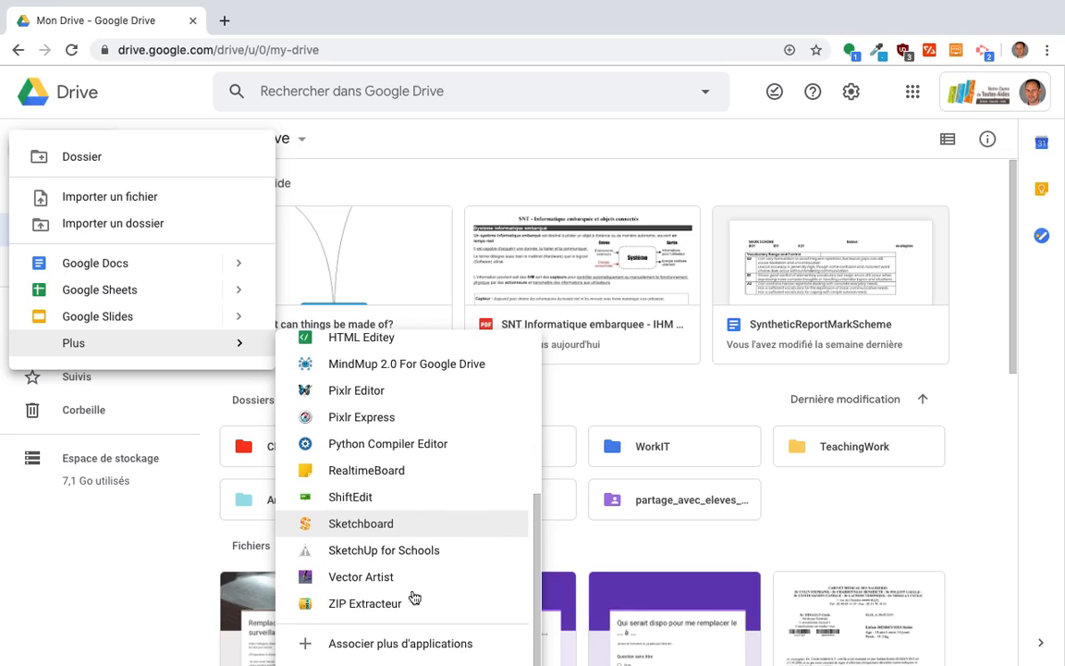
click(567, 168)
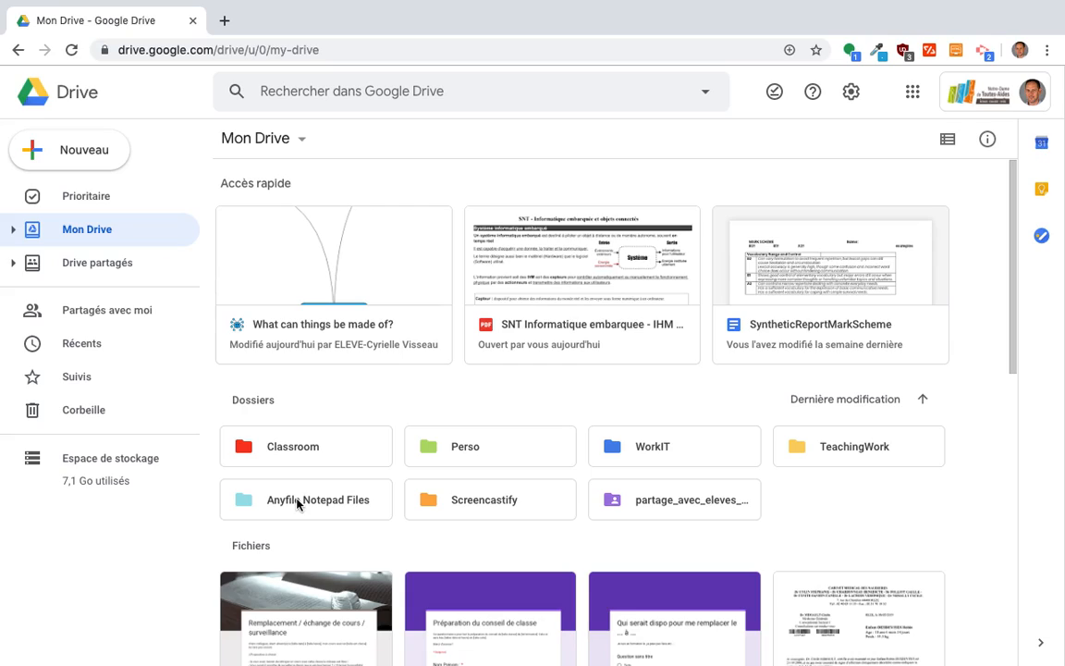
- Open the catalogue for connecting more applications to Drive from the new-file options
click(82, 159)
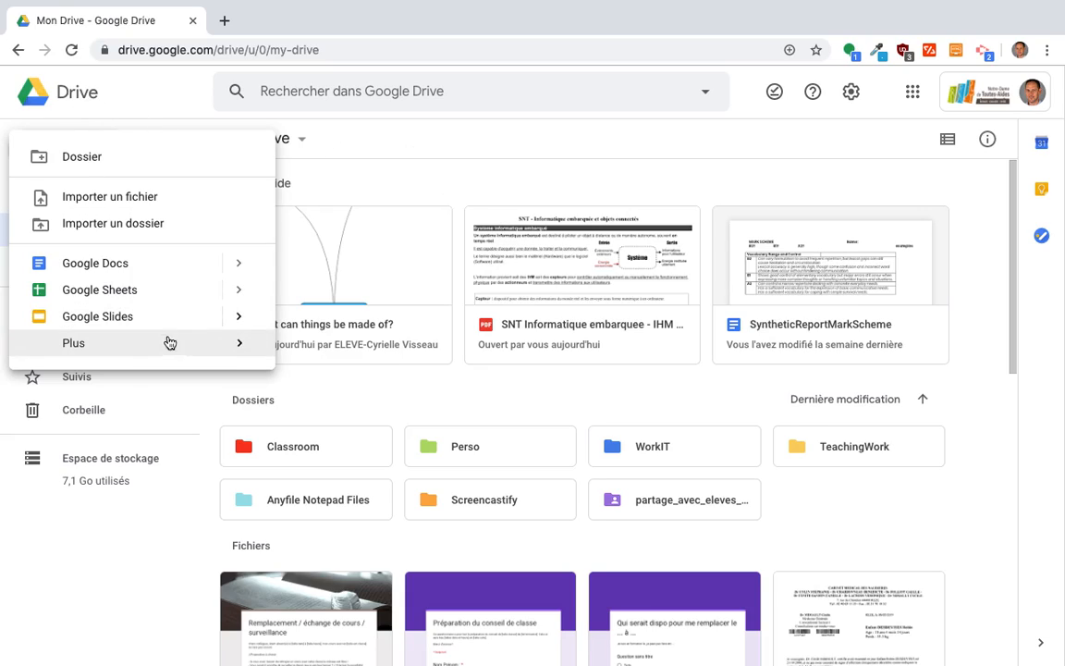
mouse_move(249, 344)
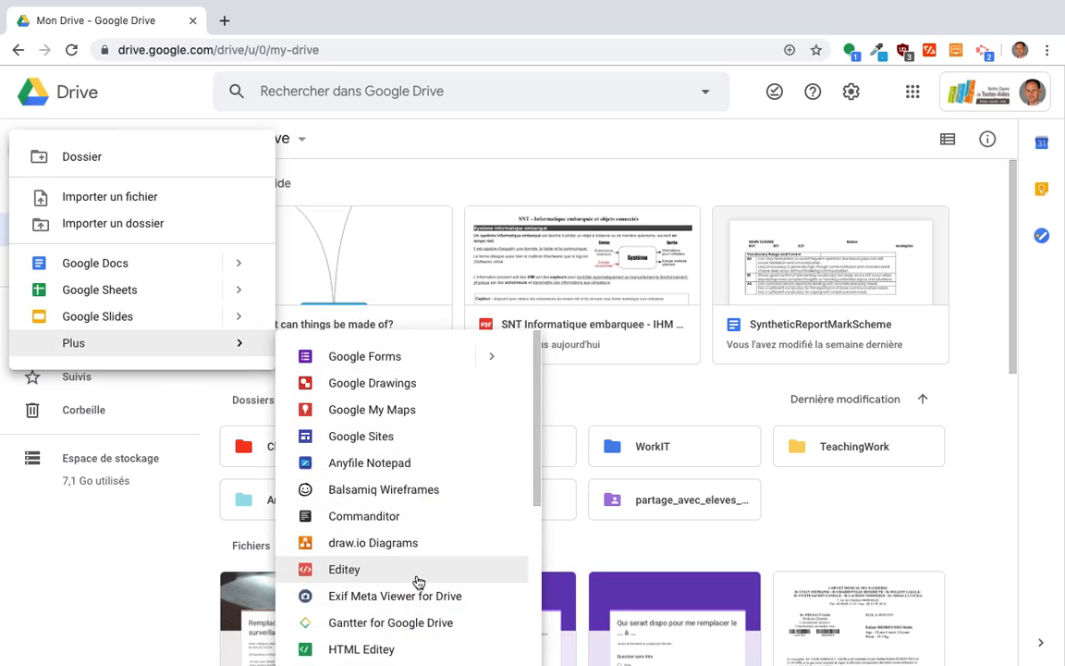
scroll(417, 576, down, 5)
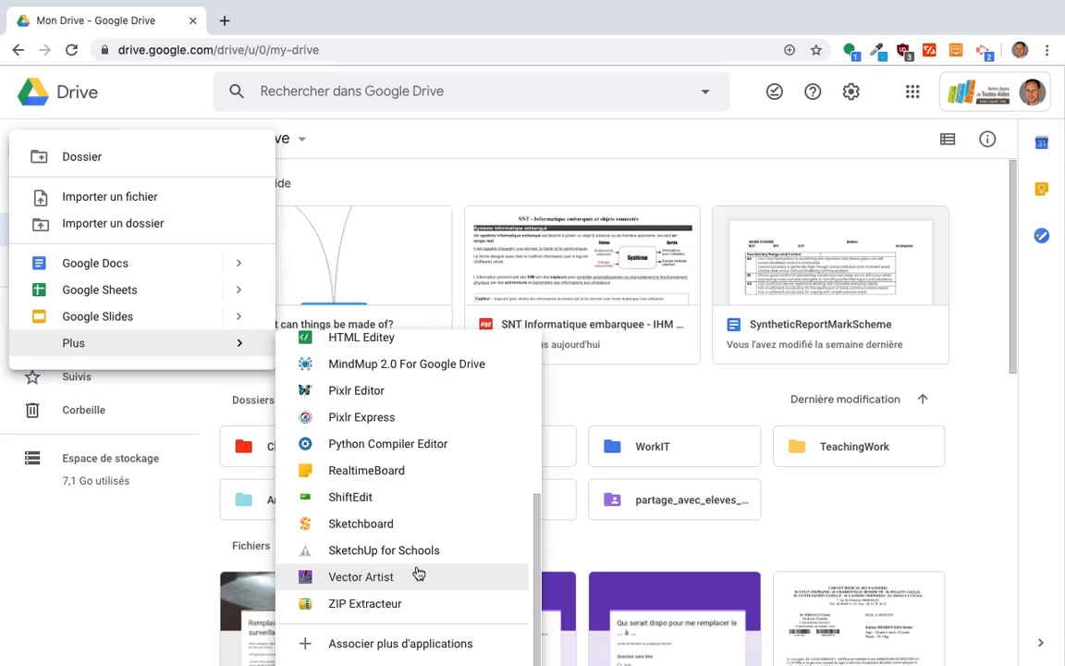
click(393, 650)
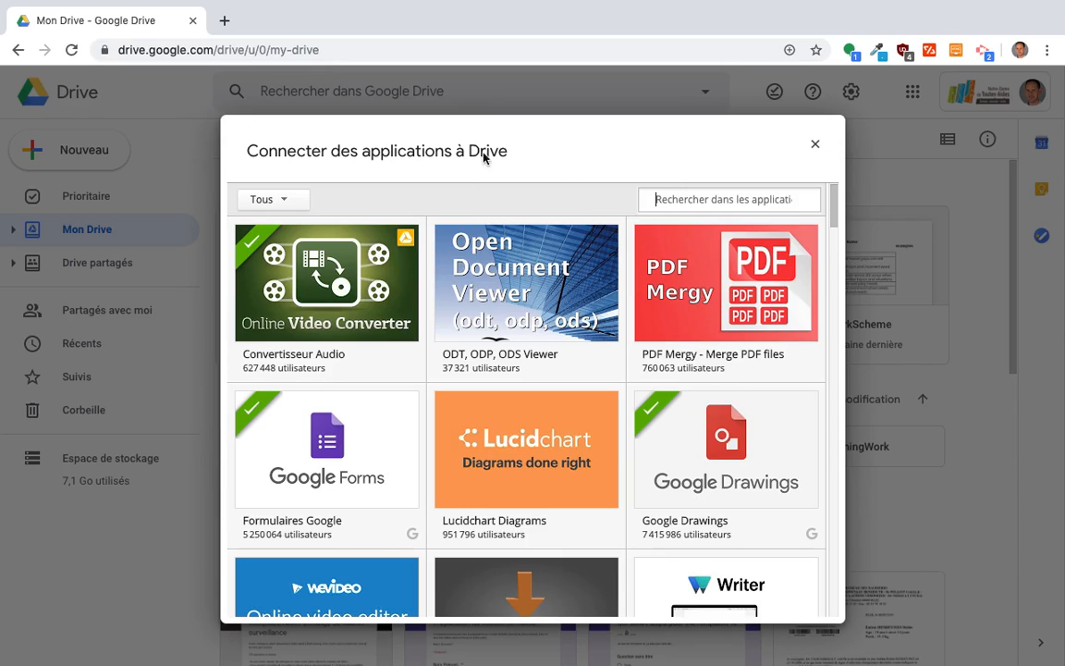
- Browse the catalogue of connectable applications and examine the video converter, OpenDocument viewer and PDF merging entries
scroll(629, 599, down, 3)
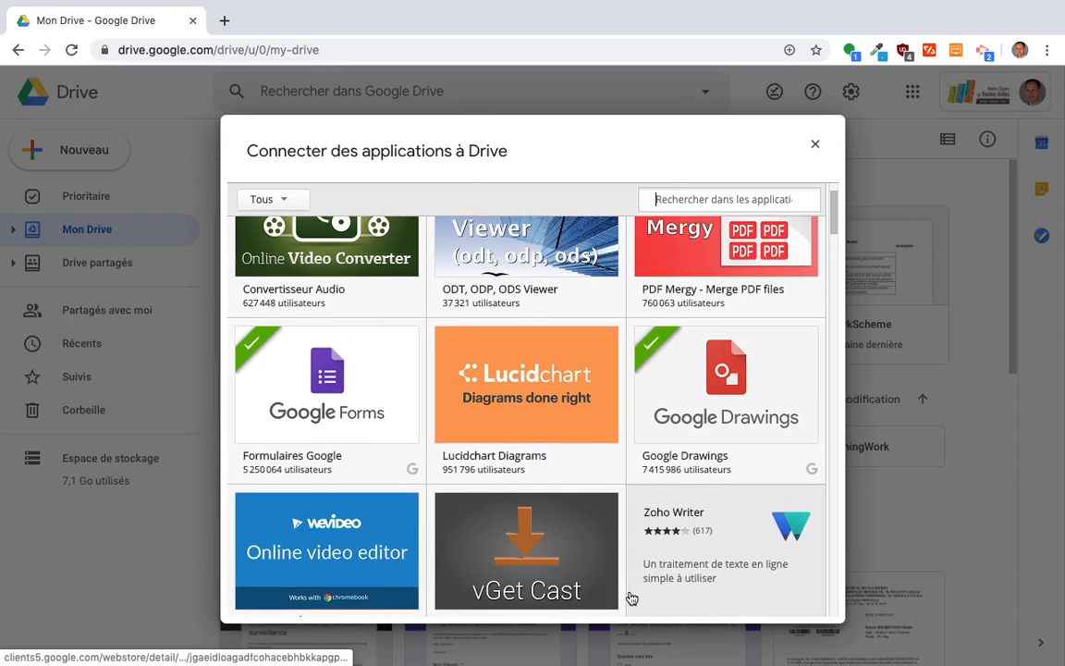
scroll(631, 599, down, 3)
scroll(613, 440, down, 5)
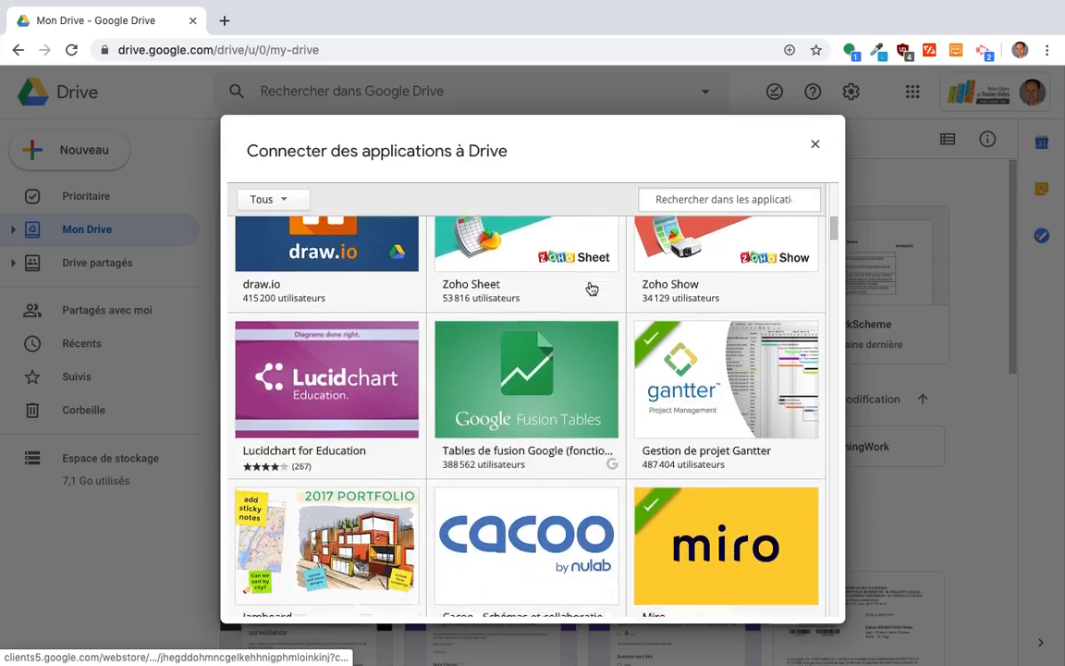
scroll(592, 289, down, 8)
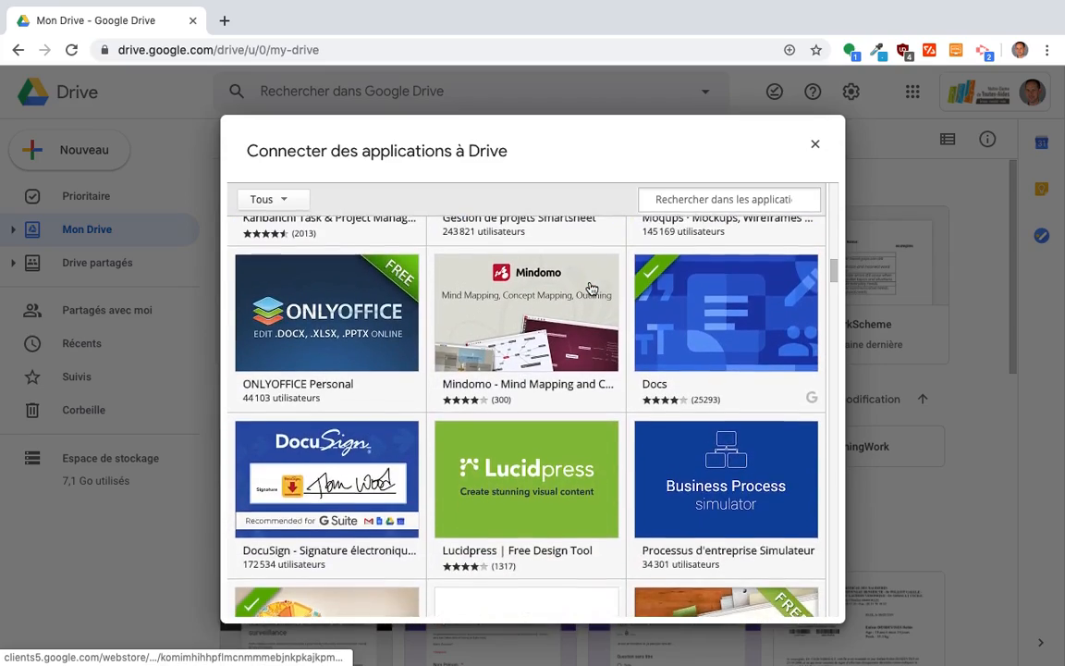
scroll(592, 288, up, 10)
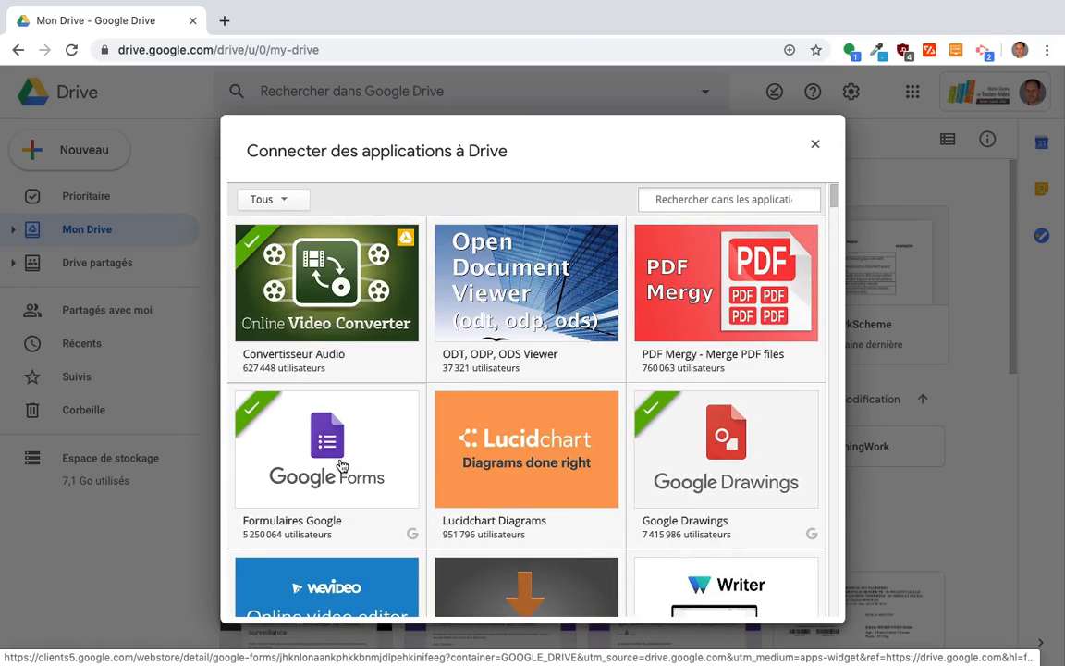
mouse_move(347, 292)
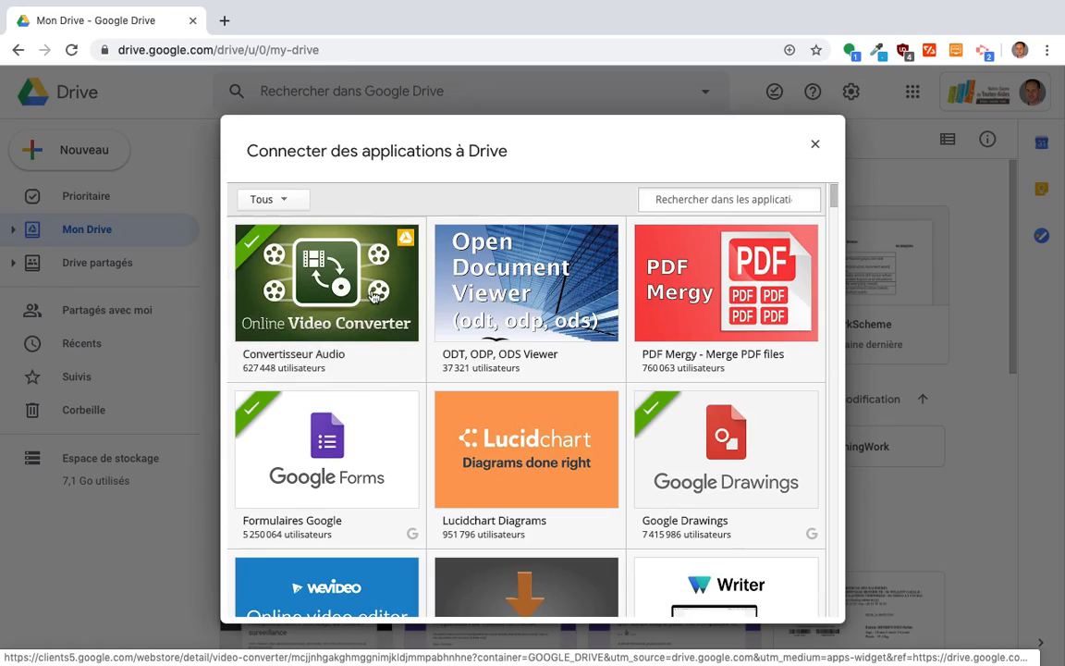
mouse_move(592, 278)
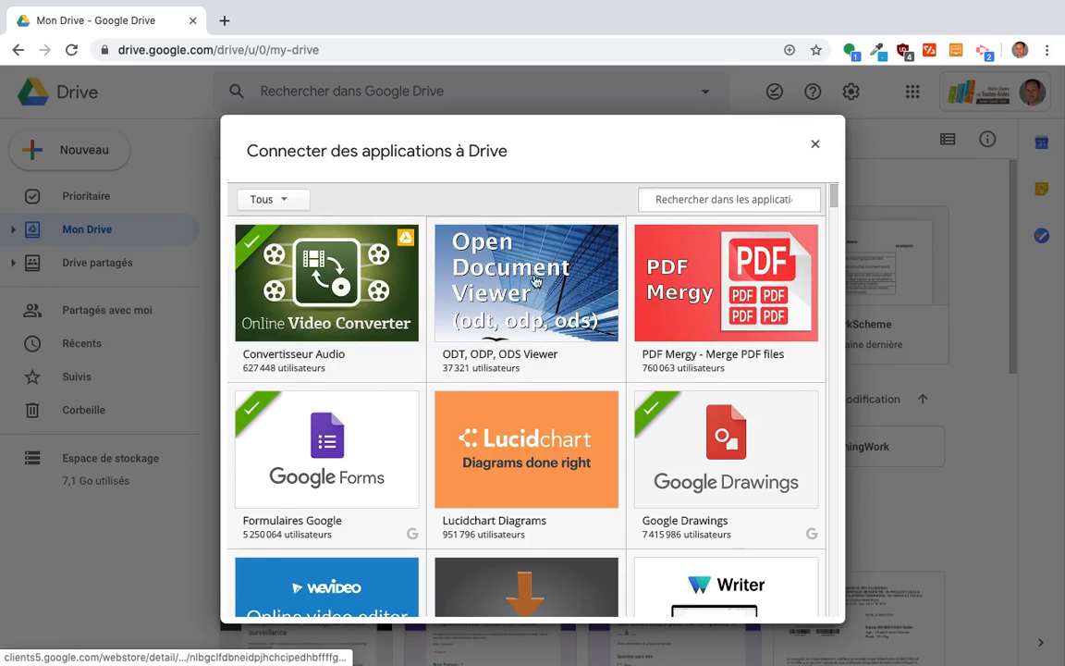
mouse_move(518, 304)
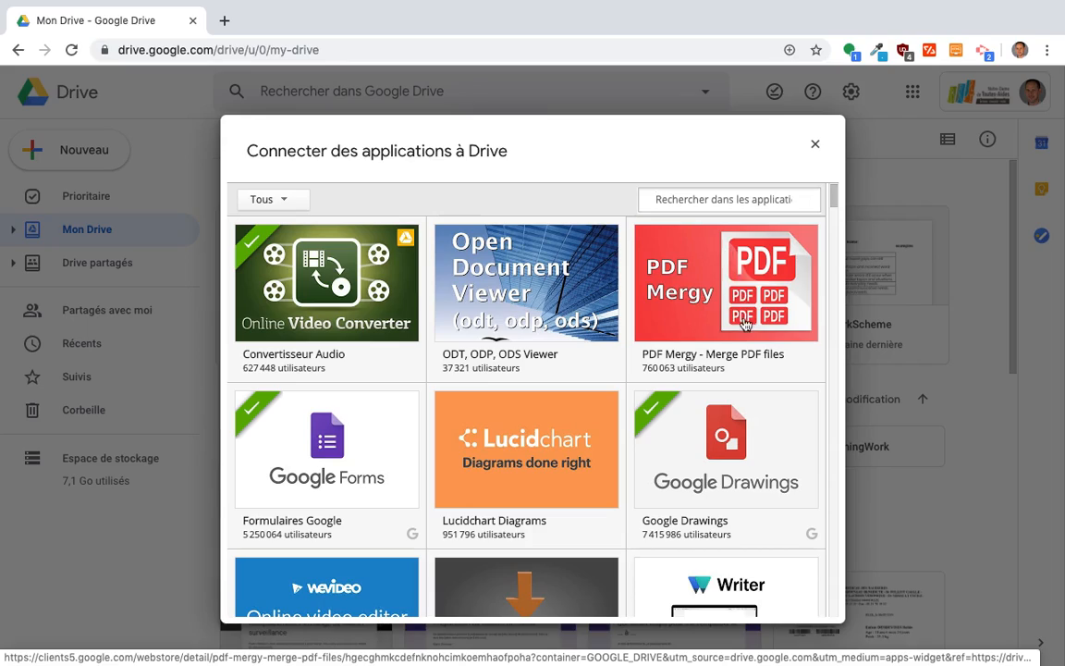
mouse_move(716, 300)
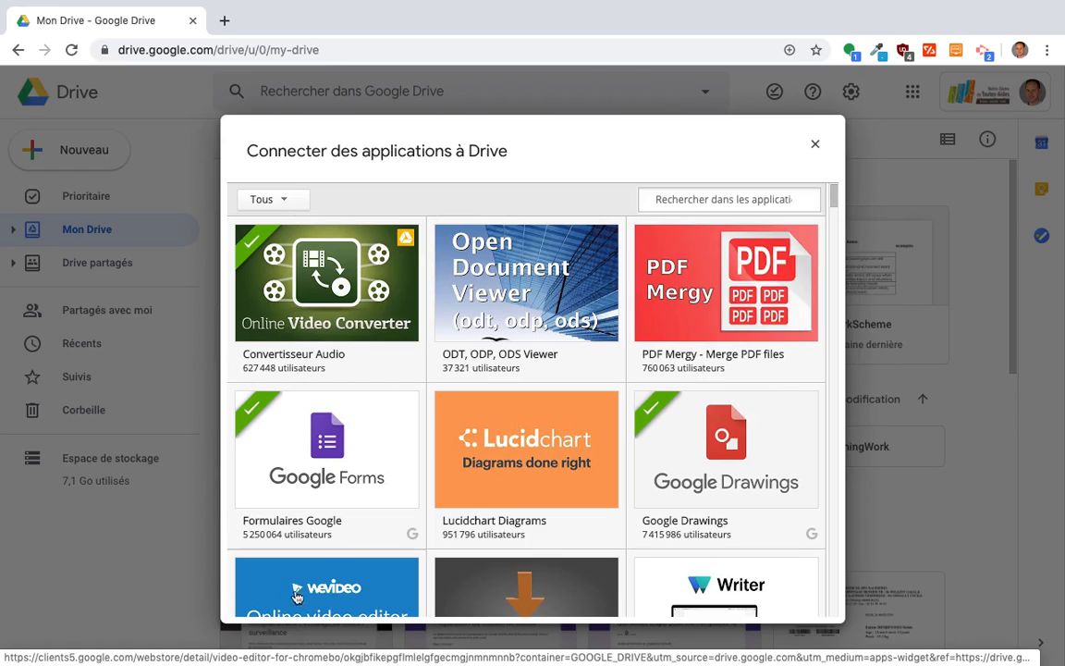
- Search the application catalogue for "algebra", then close the catalogue without connecting anything
click(675, 202)
text(algebra)
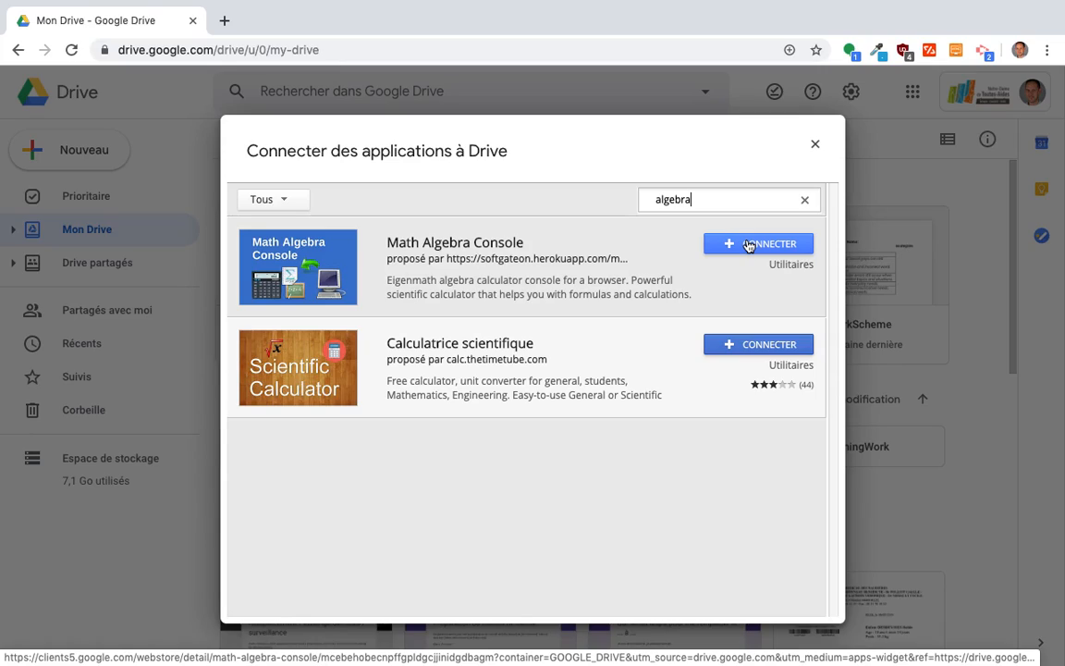
click(815, 143)
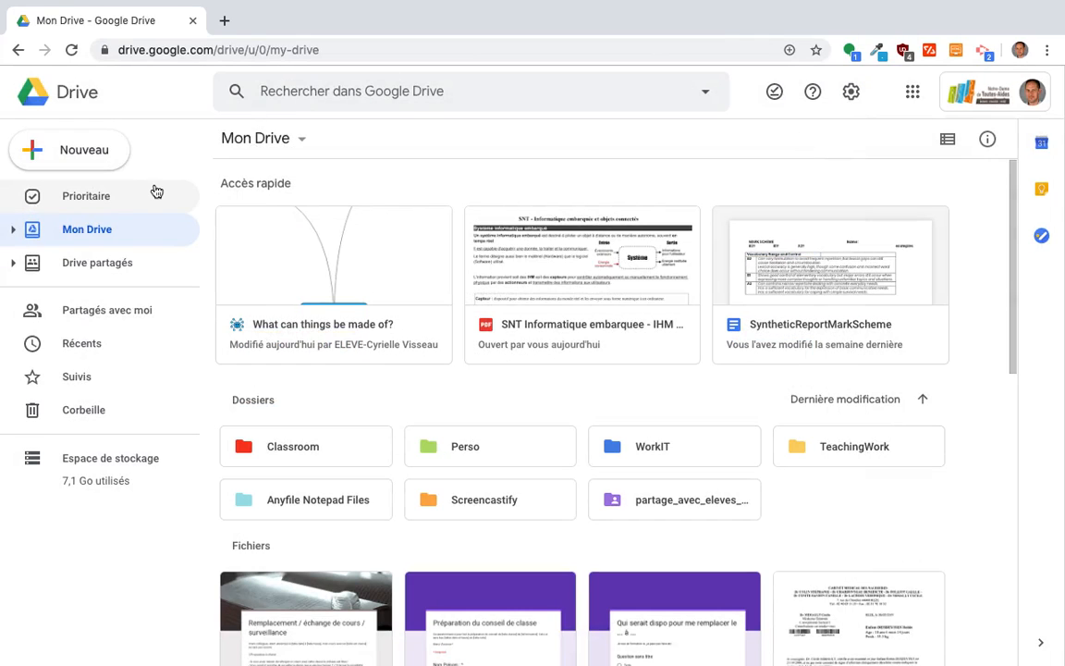
- Review the additional apps offered for creating new files and look over the catalogue of applications that can be connected to Drive
click(93, 168)
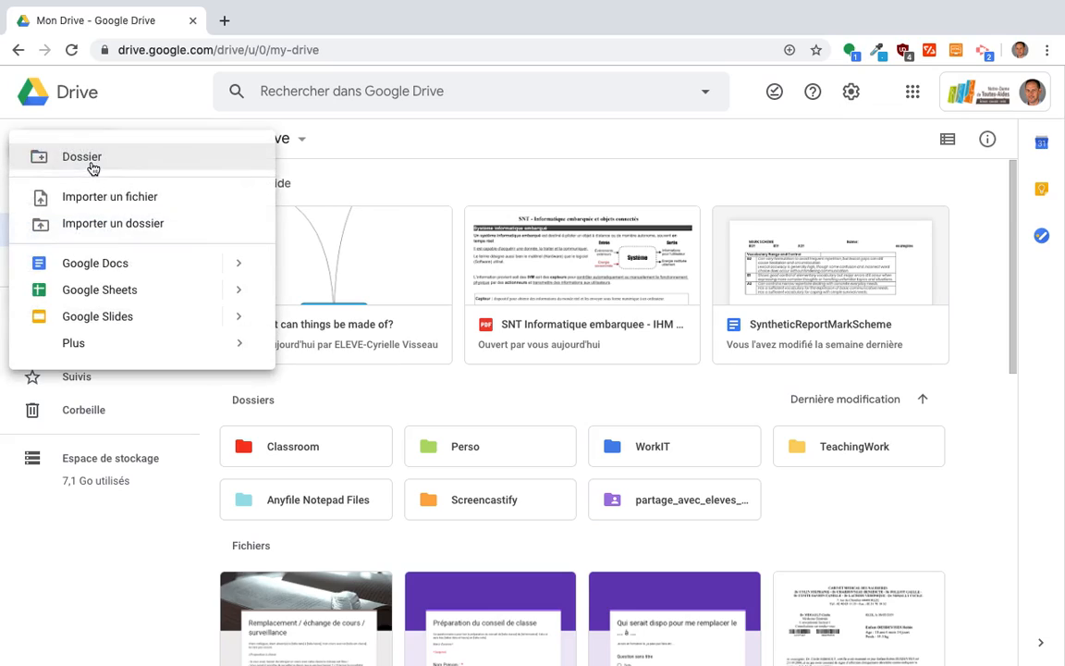
mouse_move(237, 346)
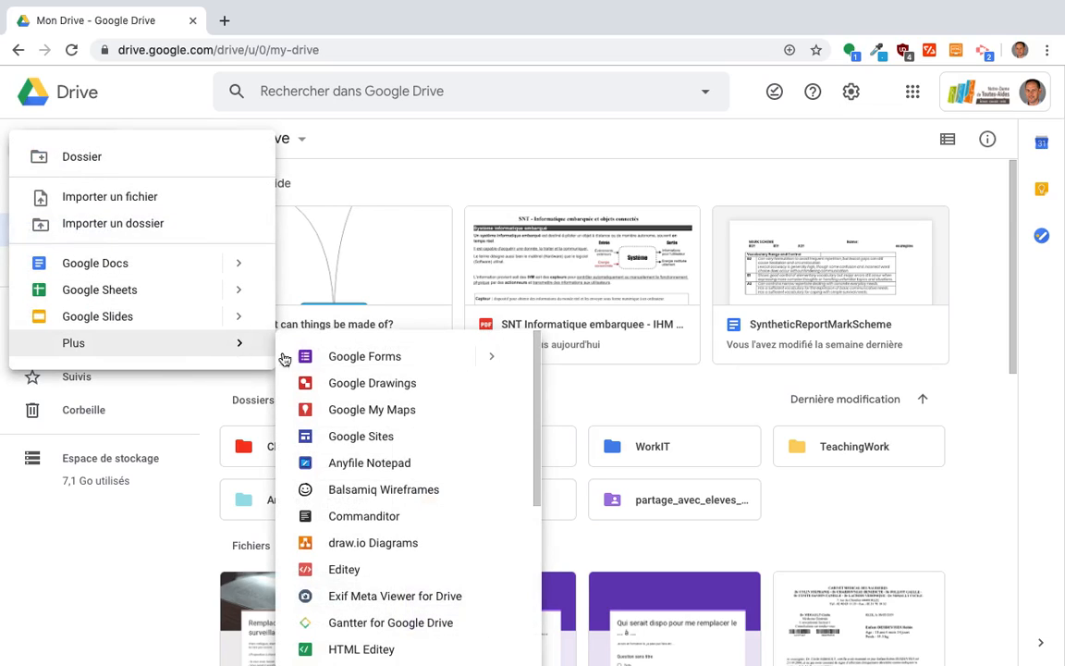
scroll(418, 580, down, 3)
scroll(421, 583, up, 3)
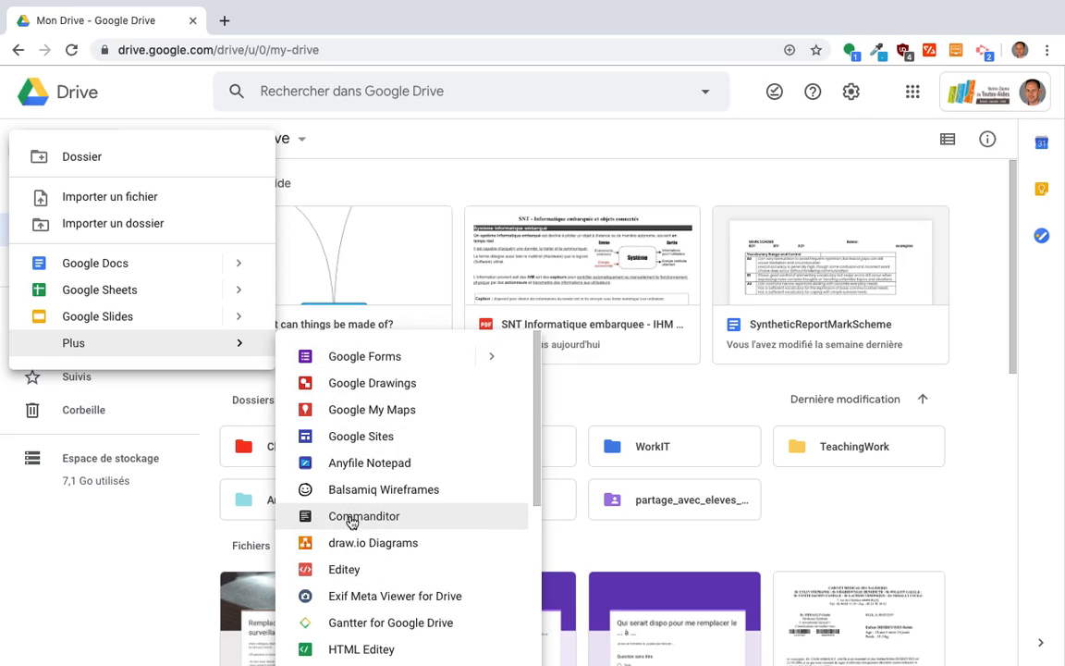
scroll(375, 611, down, 5)
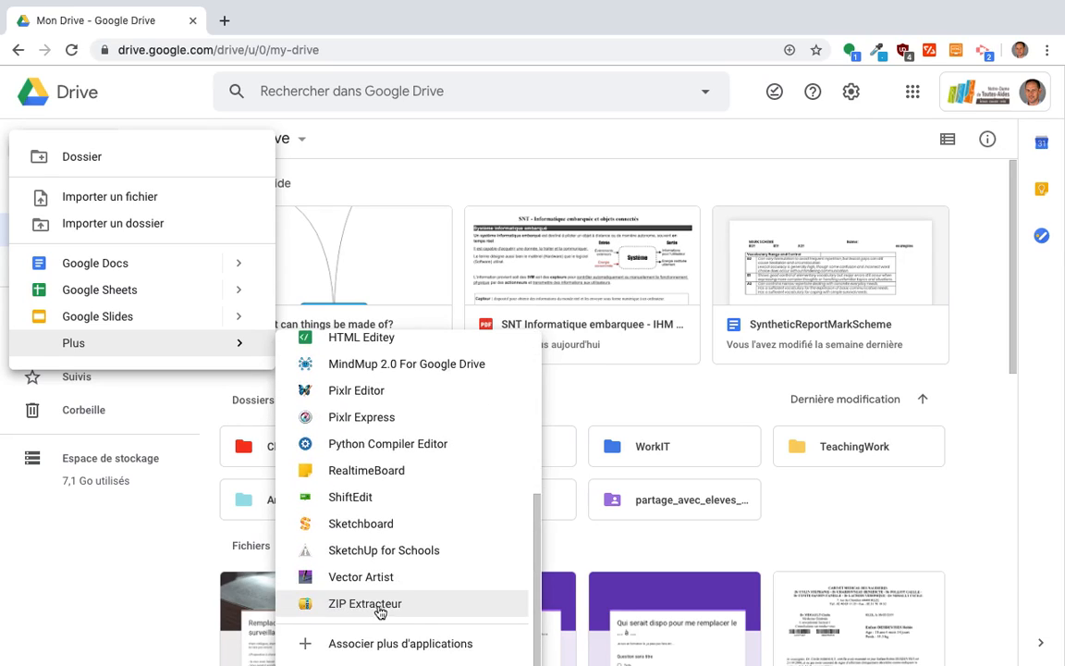
click(396, 644)
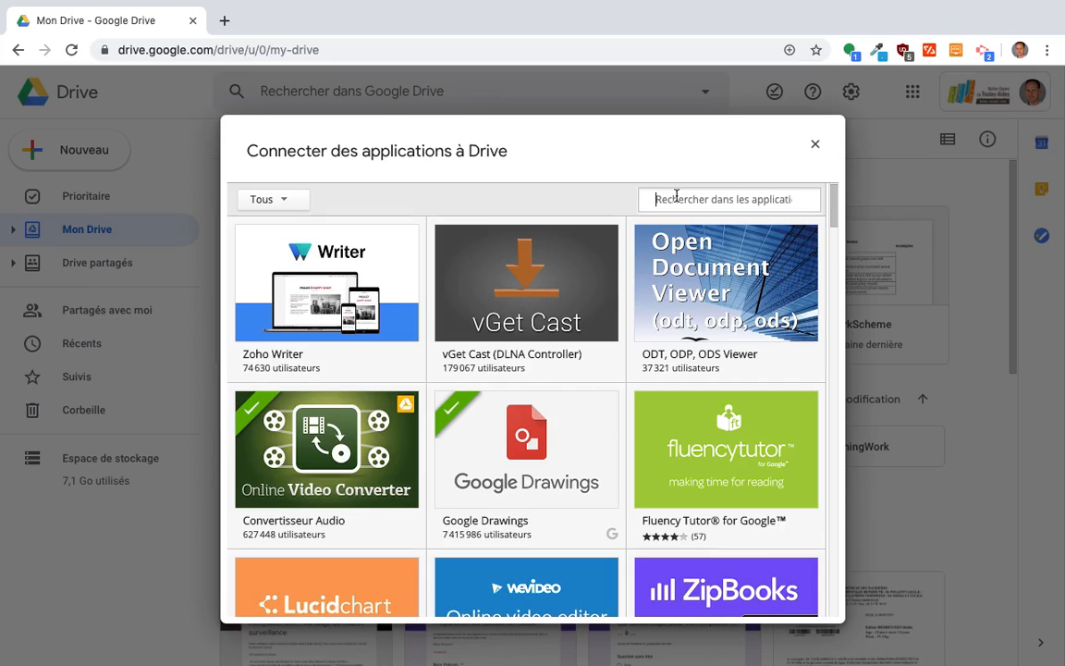
click(815, 146)
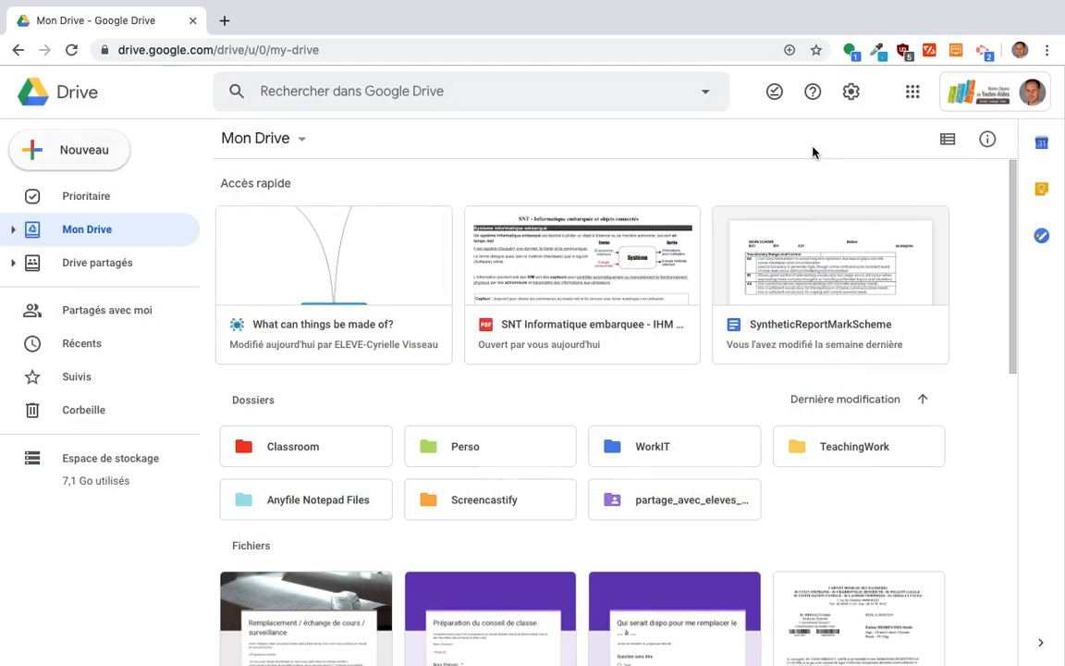
- Select the PDF file in My Drive, then sample the Mon Drive entry's colour with the browser extension's page colour picker
click(877, 578)
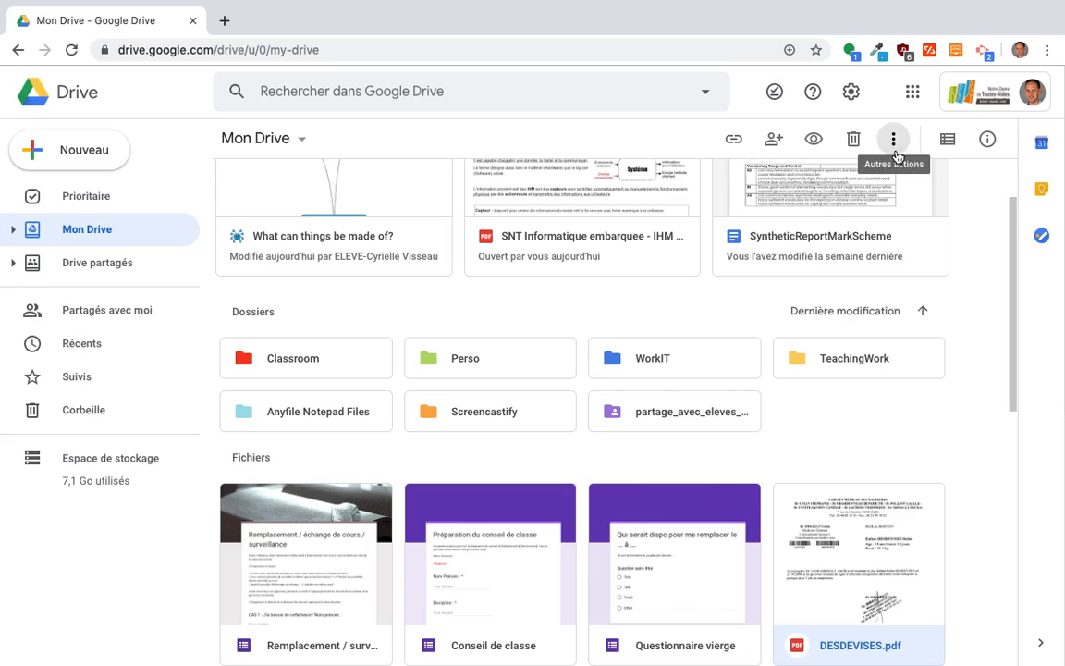
click(878, 54)
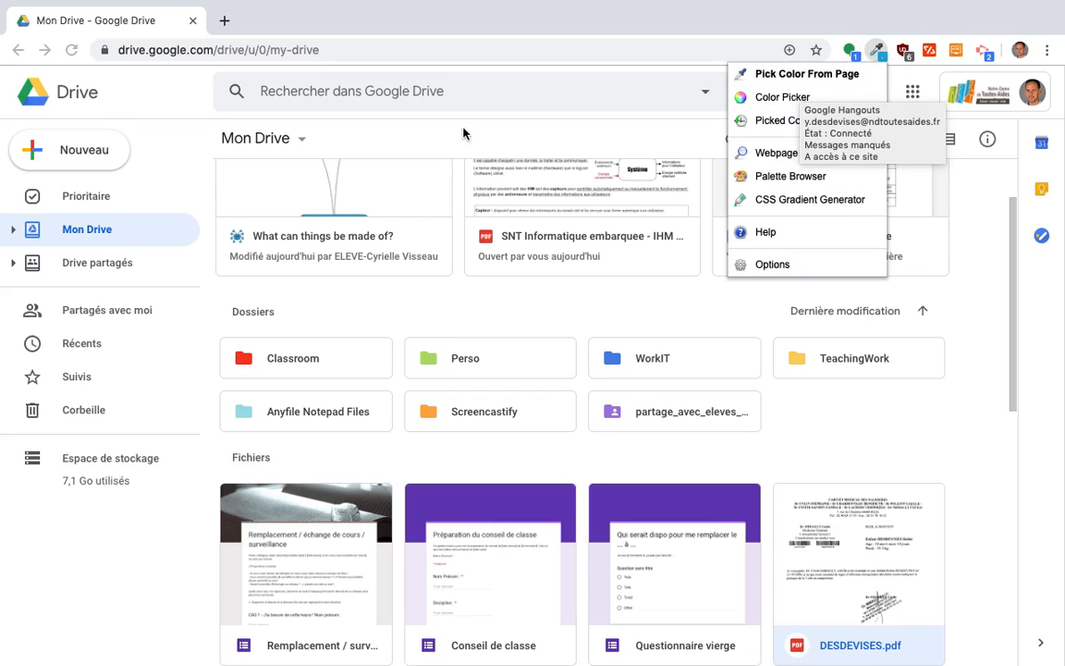
click(792, 74)
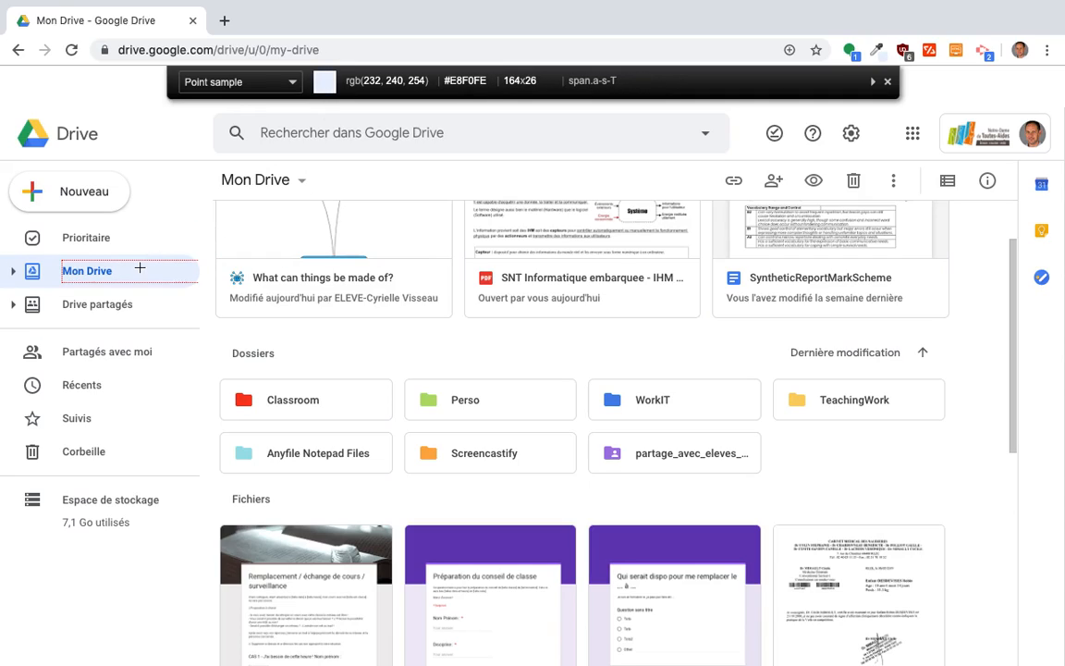
click(88, 272)
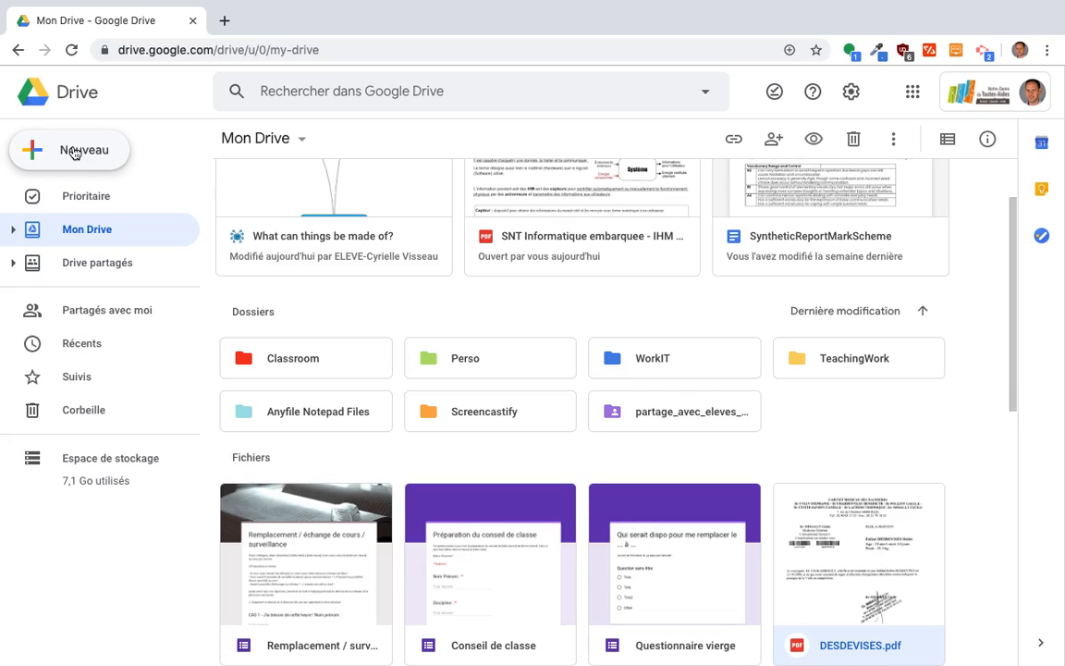
mouse_move(408, 652)
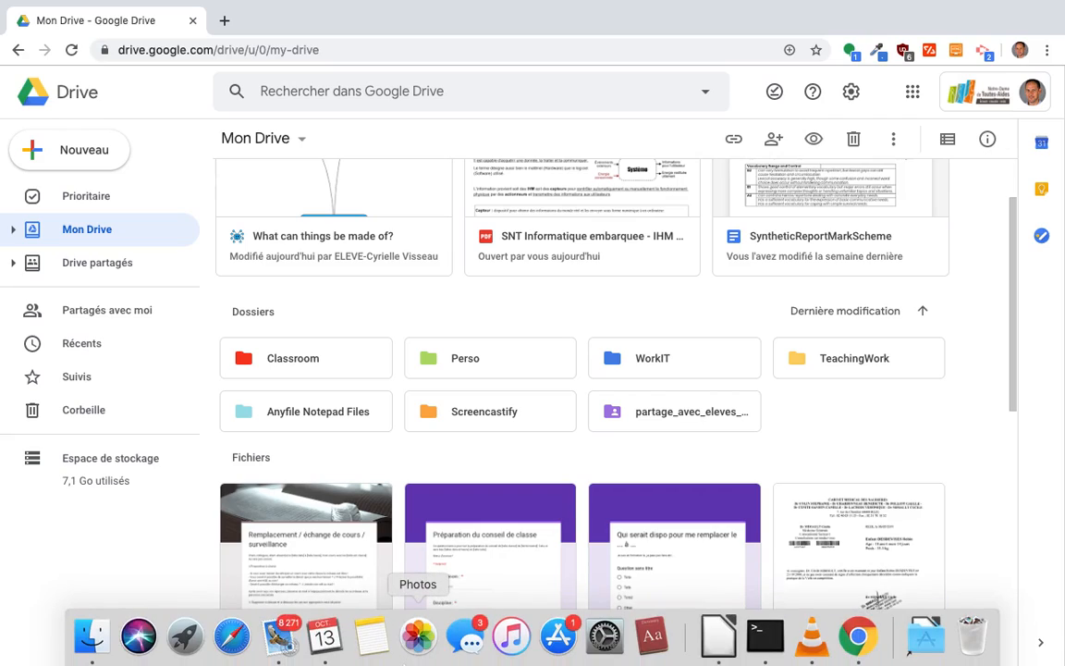
key(super+shift+5)
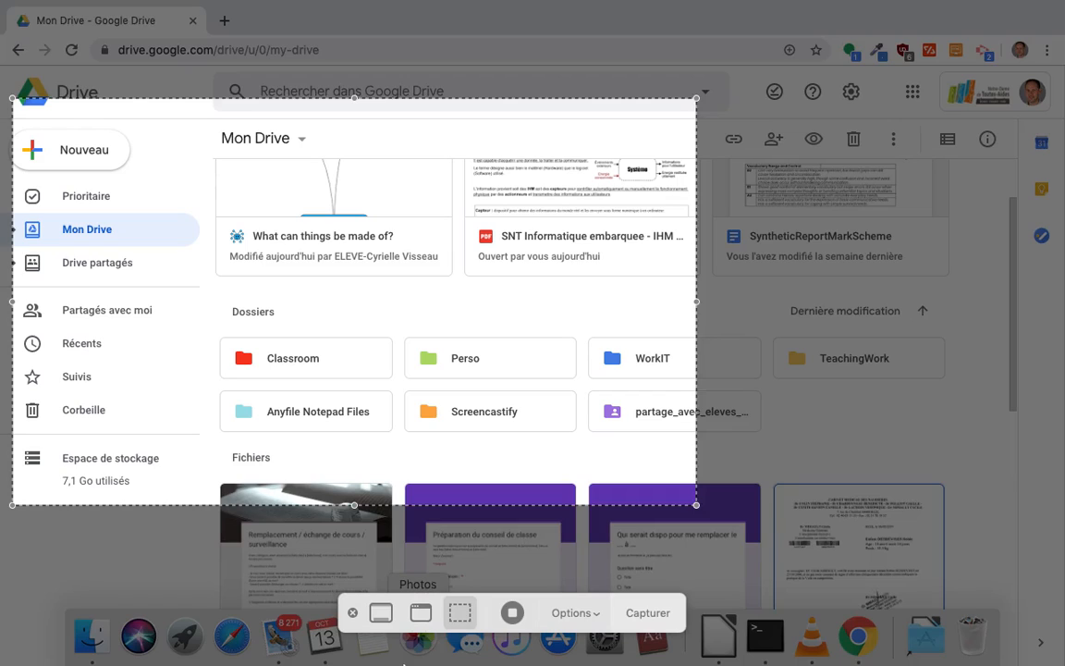